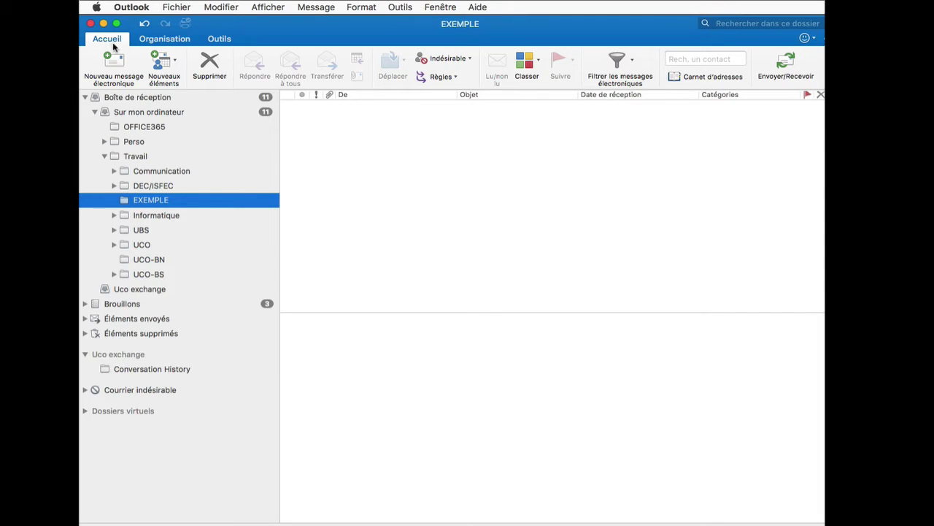
Open the Règles window from the Outils menu and move it into clearer view
{"action": "left_click", "coordinate": [453, 80]}
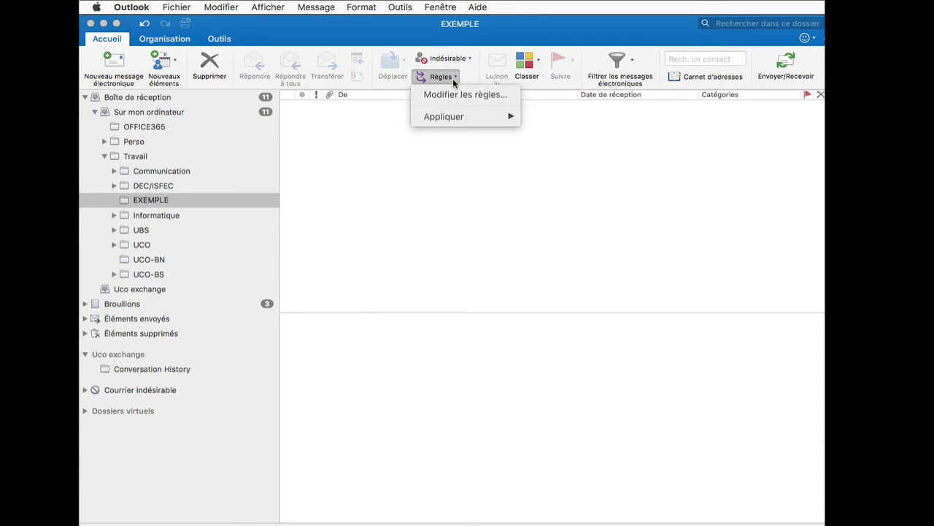
{"action": "left_click", "coordinate": [503, 95]}
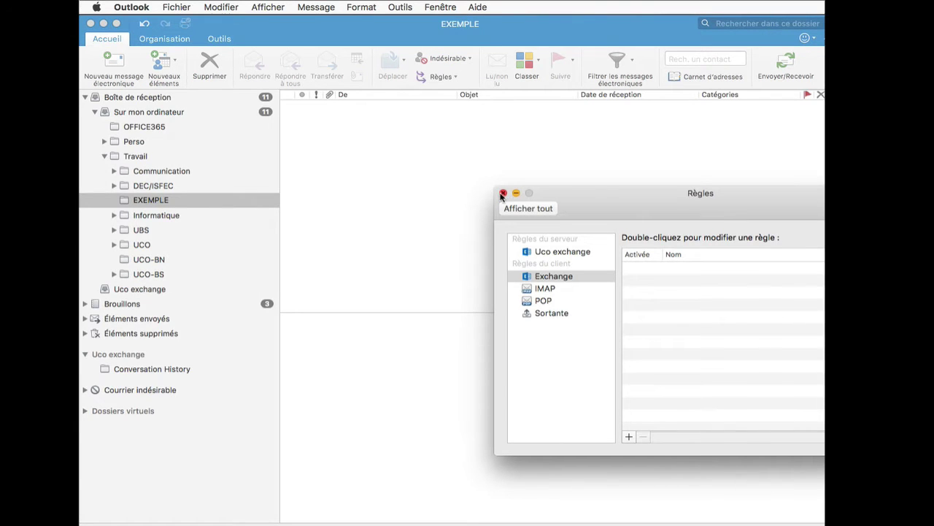
{"action": "left_click", "coordinate": [503, 193]}
{"action": "left_click", "coordinate": [394, 8]}
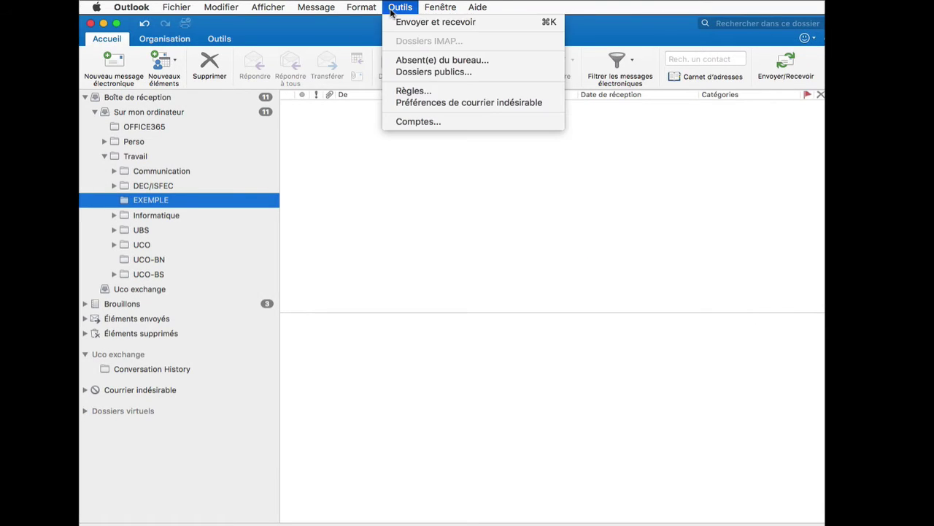
{"action": "left_click", "coordinate": [461, 91]}
{"action": "left_click_drag", "start_coordinate": [625, 219], "coordinate": [437, 138]}
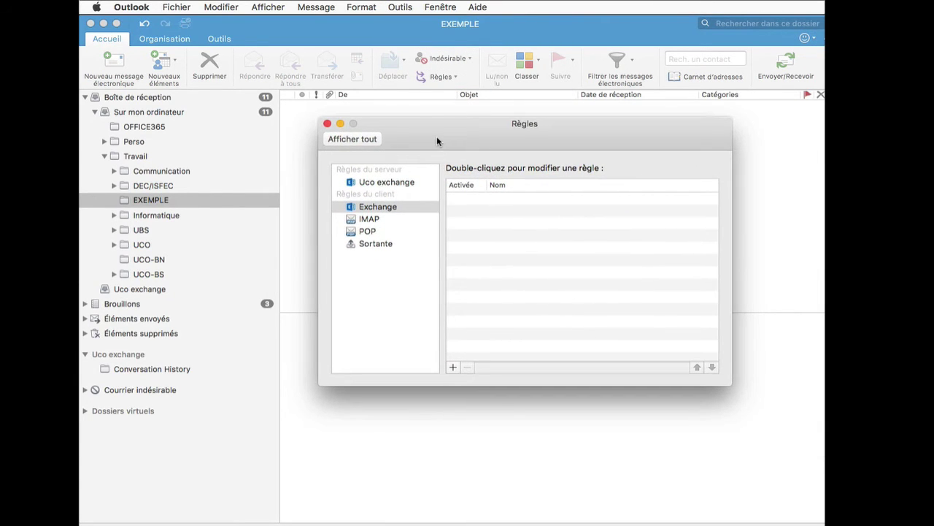
Browse the Exchange and IMAP client rules, ending on the POP client rules
{"action": "left_click", "coordinate": [376, 208]}
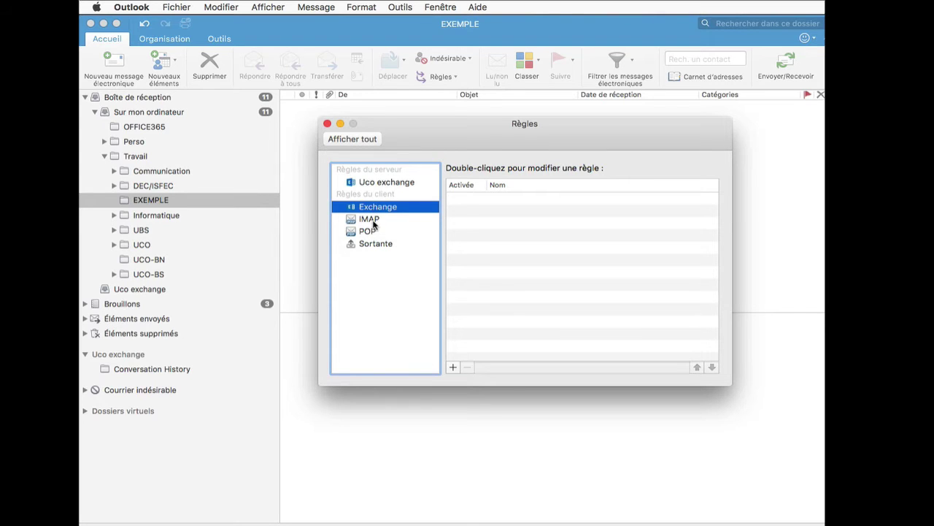
{"action": "left_click", "coordinate": [374, 221]}
{"action": "left_click", "coordinate": [378, 232]}
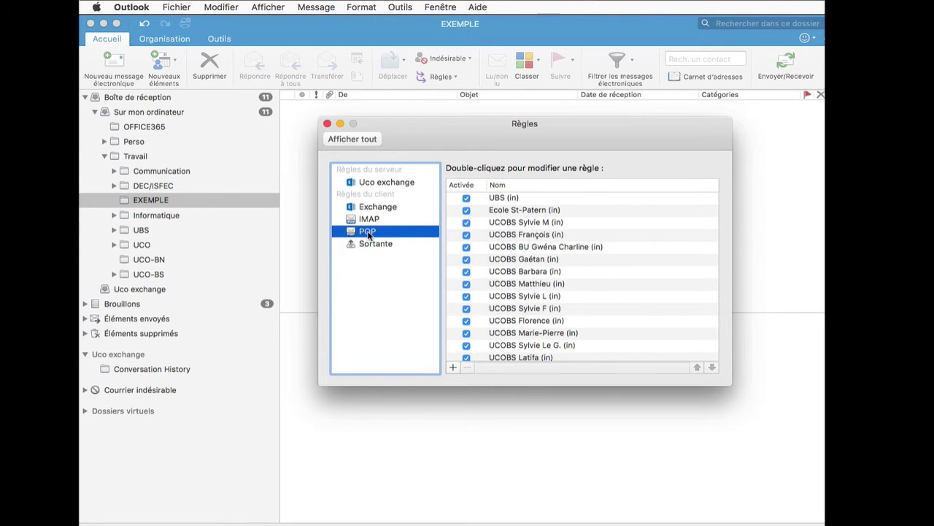
Add a new POP rule and name it 'EXEMPLE (in)'
{"action": "left_click", "coordinate": [452, 367]}
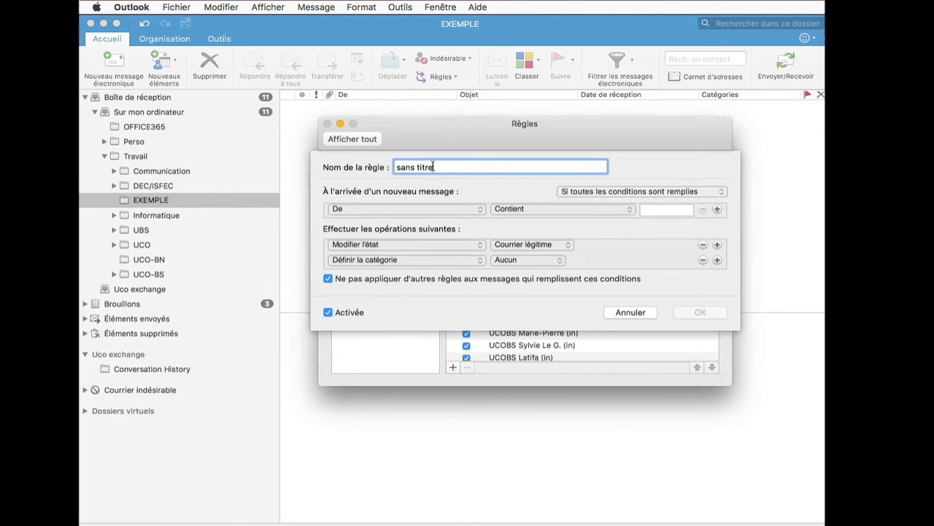
{"action": "left_click_drag", "start_coordinate": [433, 166], "coordinate": [380, 161]}
{"action": "type", "text": "EXEMPLE"}
{"action": "type", "text": "(in"}
{"action": "left_click", "coordinate": [435, 167]}
{"action": "left_click_drag", "start_coordinate": [453, 167], "coordinate": [333, 168]}
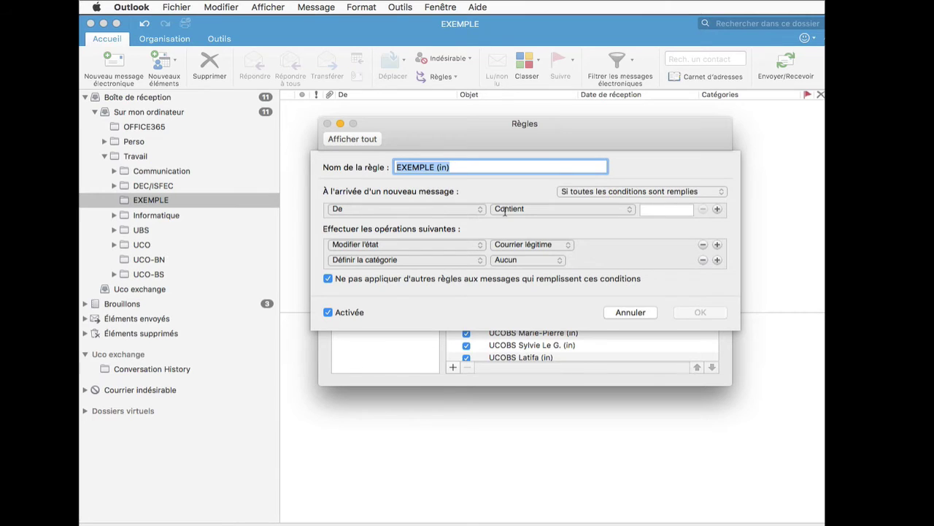
Keep the De / Contient condition and enter the example sender address as its value
{"action": "left_click", "coordinate": [505, 211]}
{"action": "left_click", "coordinate": [509, 209]}
{"action": "left_click", "coordinate": [646, 211]}
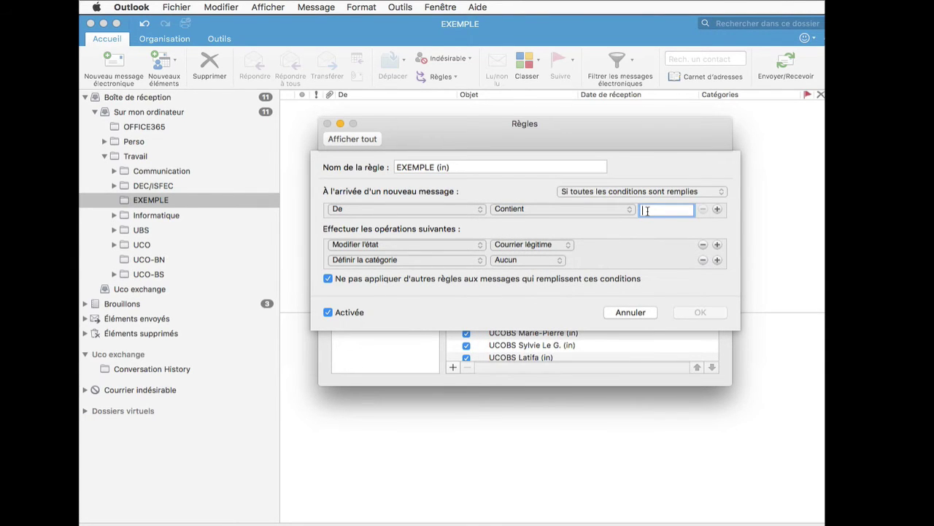
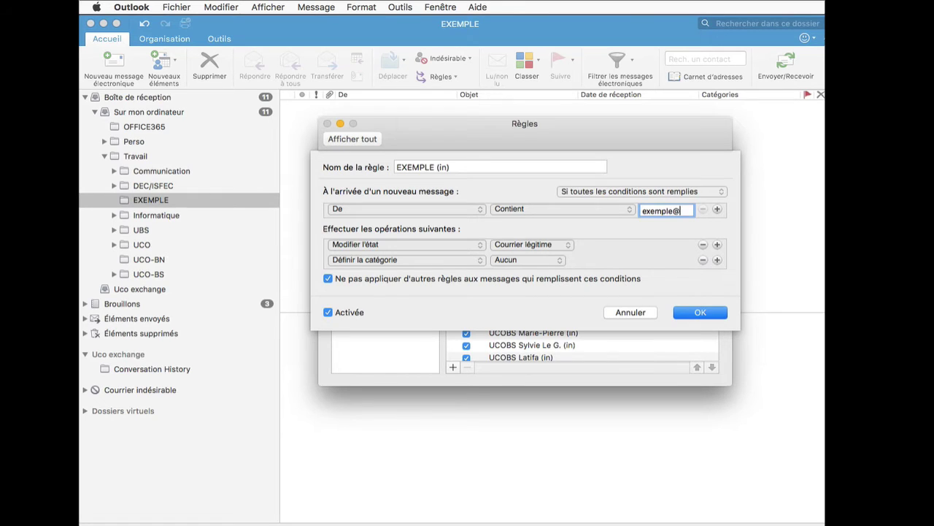
Set the action to Déplacer le message into EXEMPLE, delete Définir la catégorie, and click OK
{"action": "left_click", "coordinate": [383, 246]}
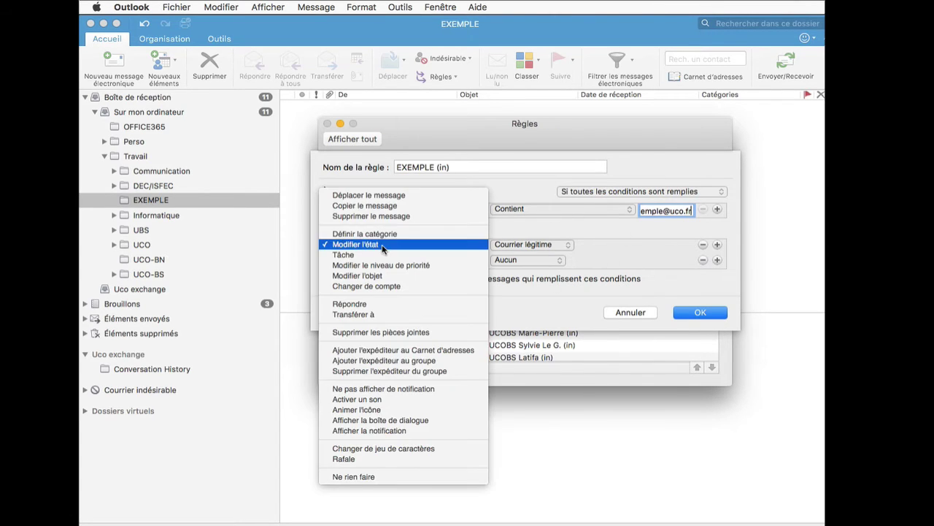
{"action": "left_click", "coordinate": [382, 194]}
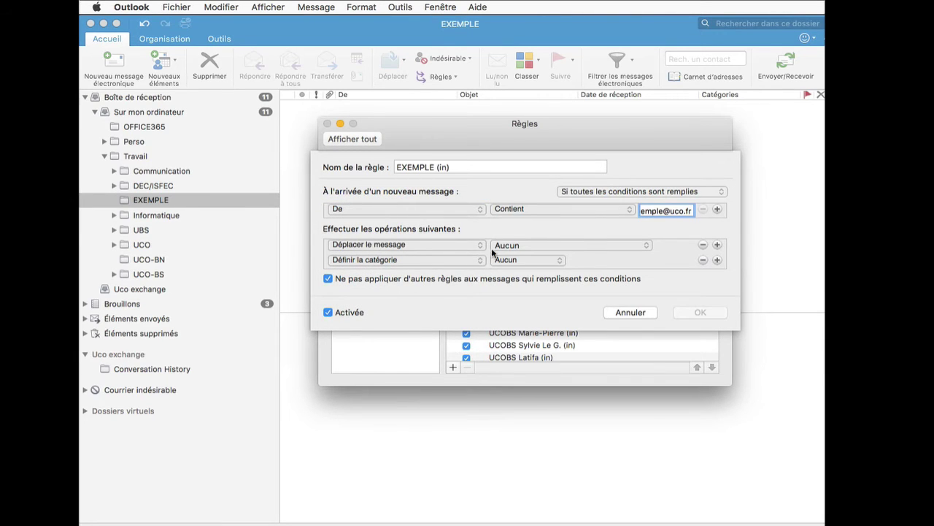
{"action": "left_click", "coordinate": [541, 250]}
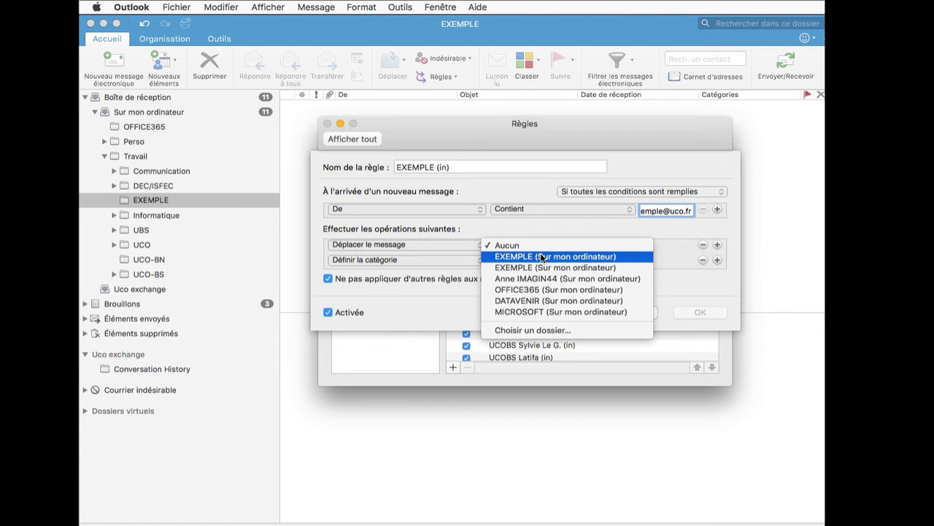
{"action": "left_click", "coordinate": [542, 257]}
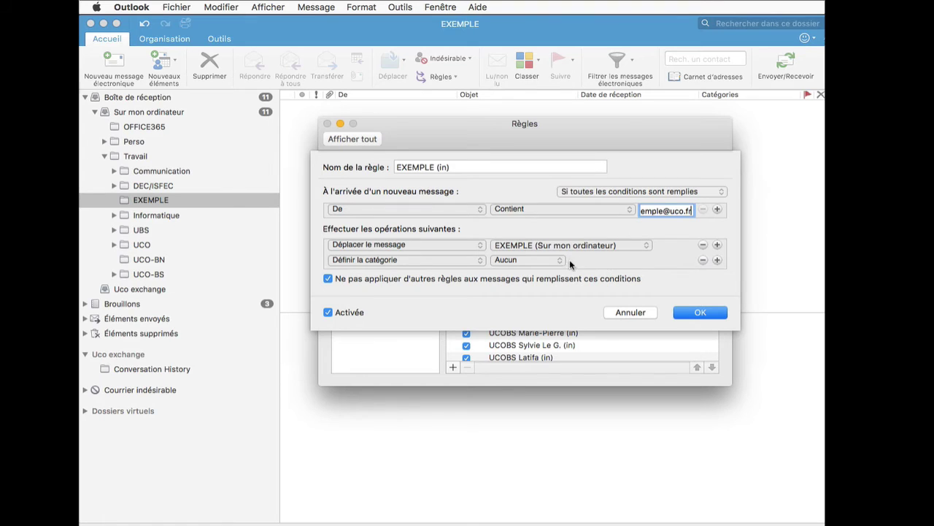
{"action": "left_click", "coordinate": [699, 260]}
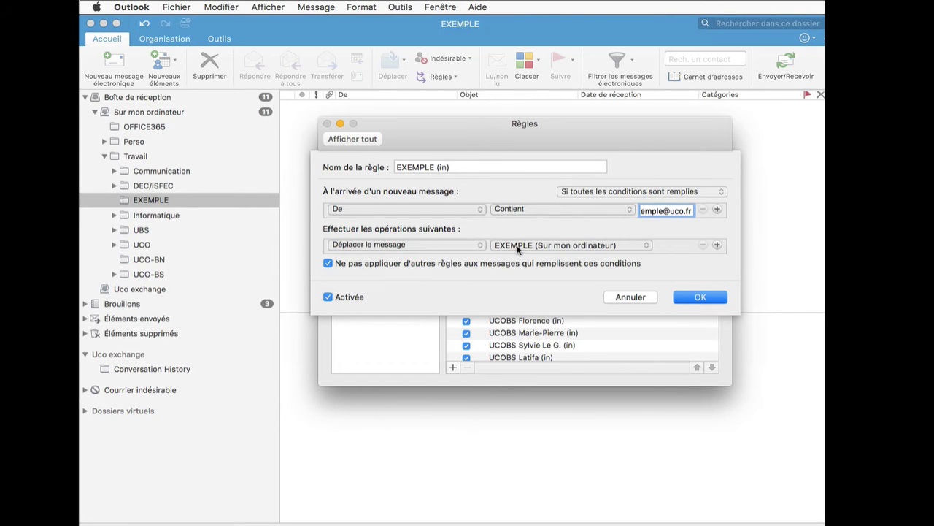
{"action": "left_click", "coordinate": [693, 298]}
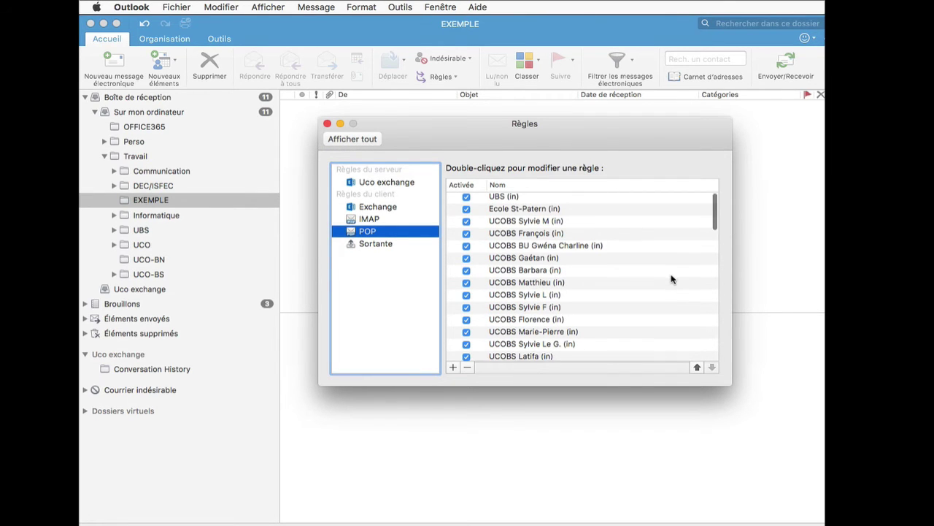
Move EXEMPLE (in) up seven places, above PERSO Famille (in), then close the Règles window
{"action": "scroll", "coordinate": [670, 279], "scroll_direction": "down", "scroll_amount": 10}
{"action": "scroll", "coordinate": [670, 279], "scroll_direction": "down", "scroll_amount": 15}
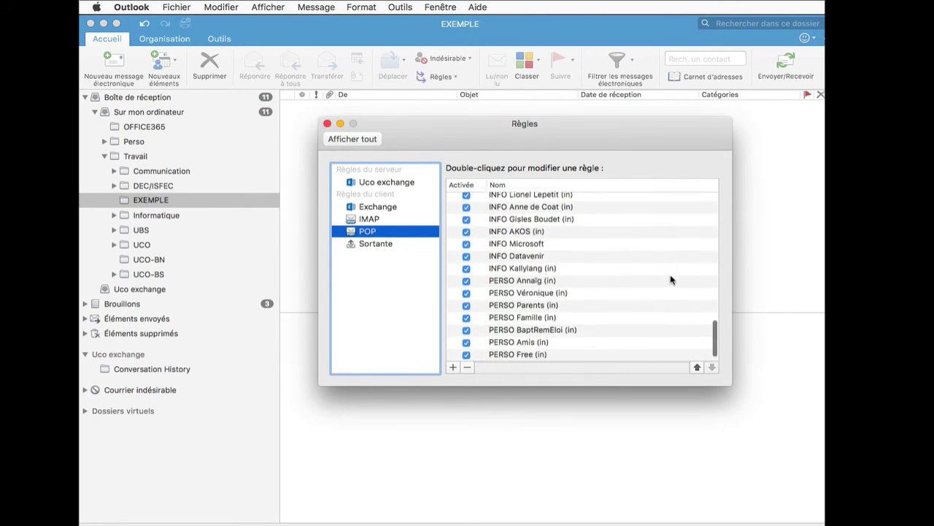
{"action": "left_click", "coordinate": [500, 355]}
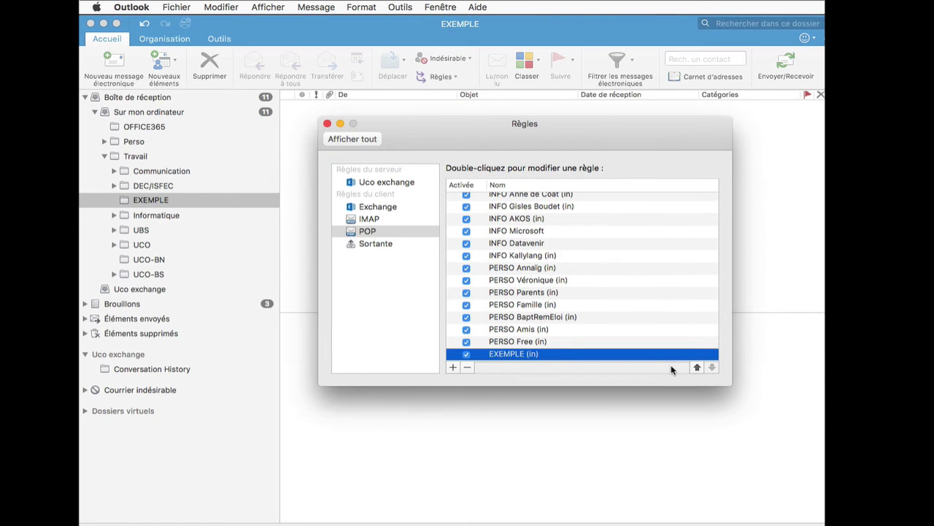
{"action": "left_click", "coordinate": [697, 367]}
{"action": "left_click", "coordinate": [697, 367]}
{"action": "left_click", "coordinate": [696, 367]}
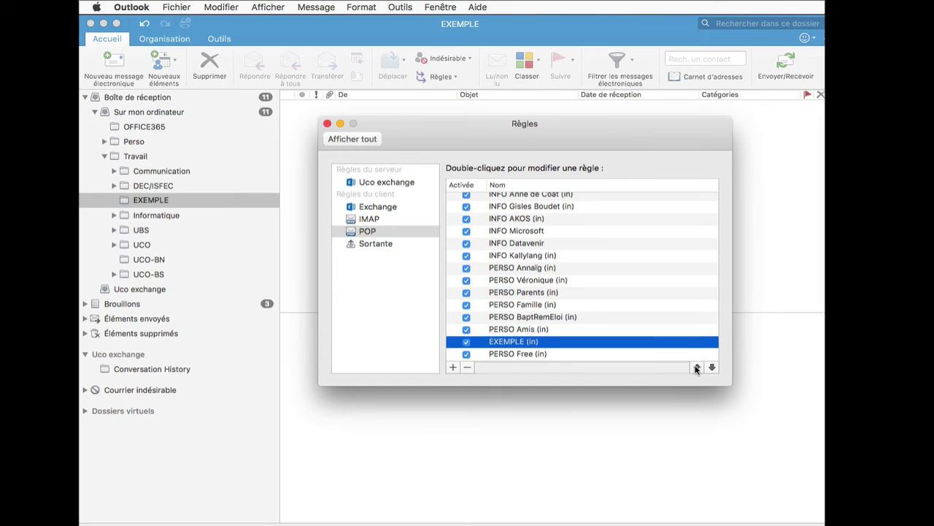
{"action": "left_click", "coordinate": [696, 368]}
{"action": "left_click", "coordinate": [697, 368]}
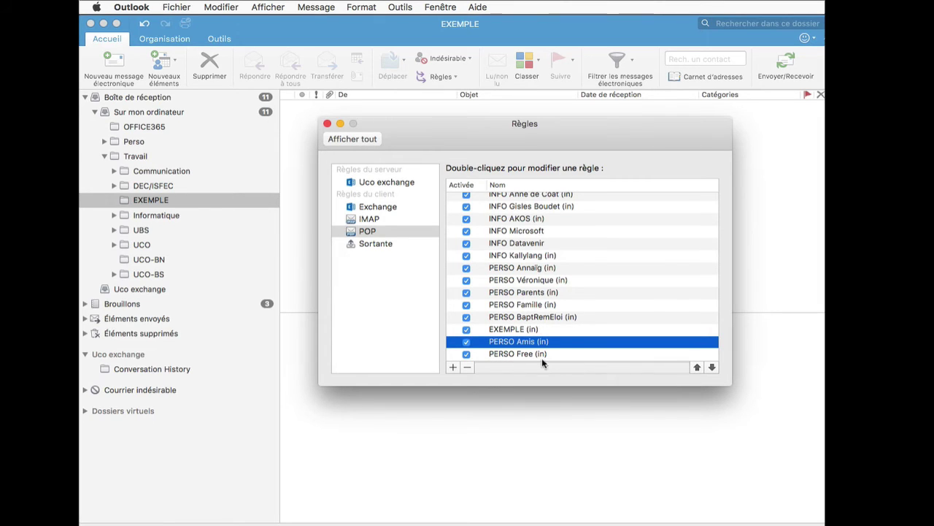
{"action": "left_click", "coordinate": [696, 367]}
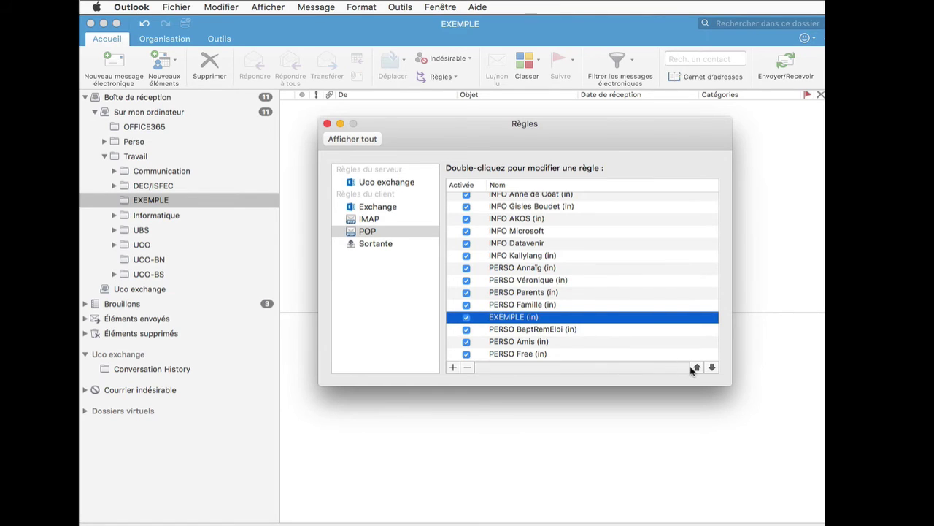
{"action": "left_click", "coordinate": [696, 367]}
{"action": "left_click", "coordinate": [491, 308]}
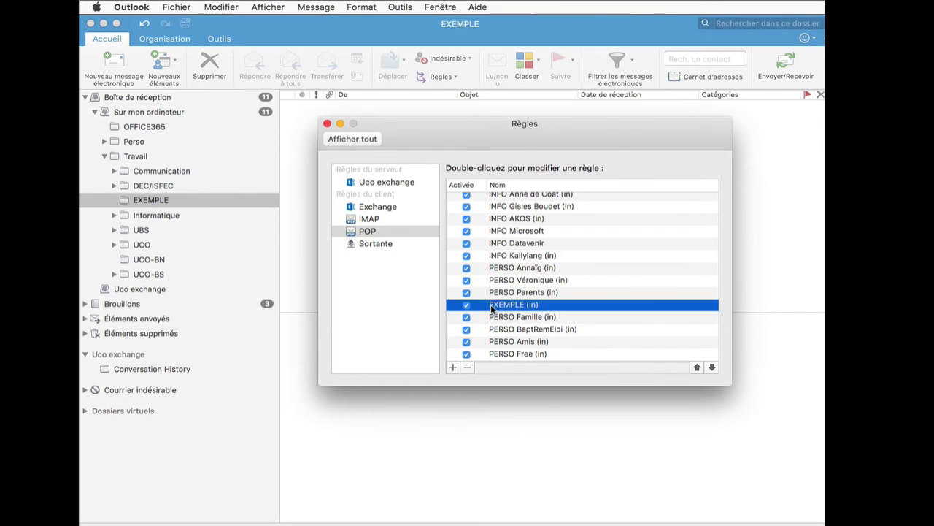
{"action": "left_click", "coordinate": [327, 125]}
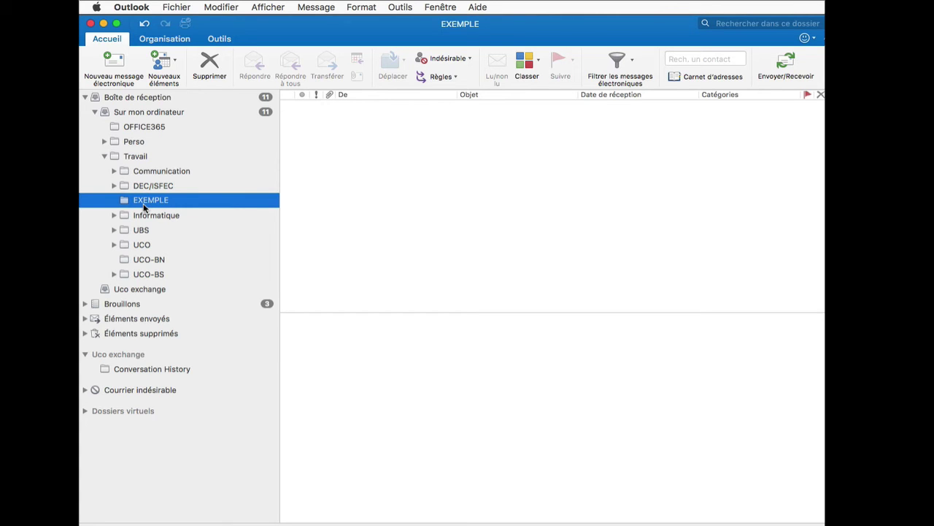
Reopen Règles, switch to Sortante, and add a new rule named 'EXEMPLE (out)'
{"action": "left_click", "coordinate": [401, 9]}
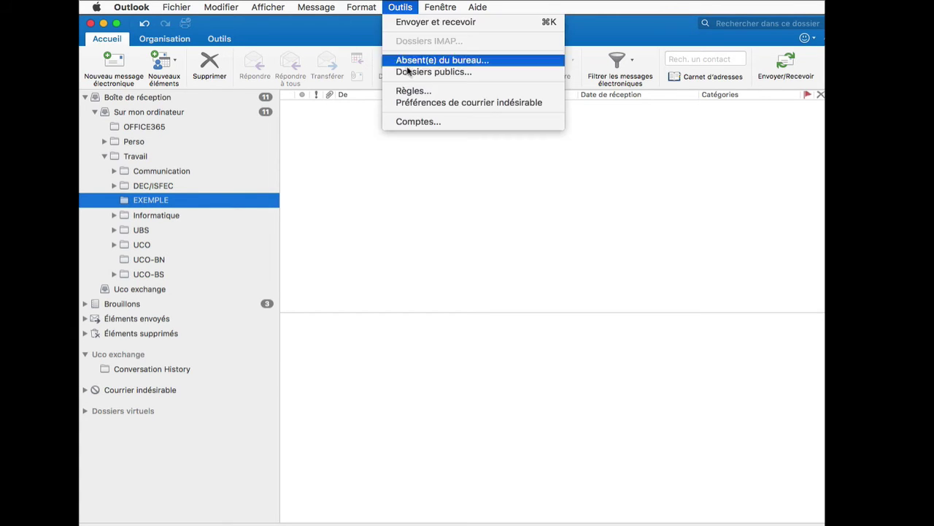
{"action": "left_click", "coordinate": [413, 91]}
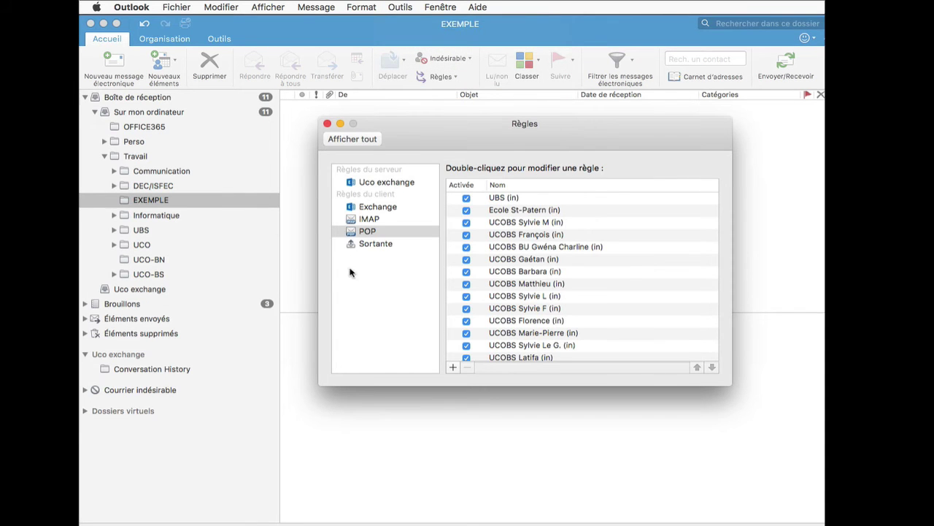
{"action": "left_click", "coordinate": [380, 244]}
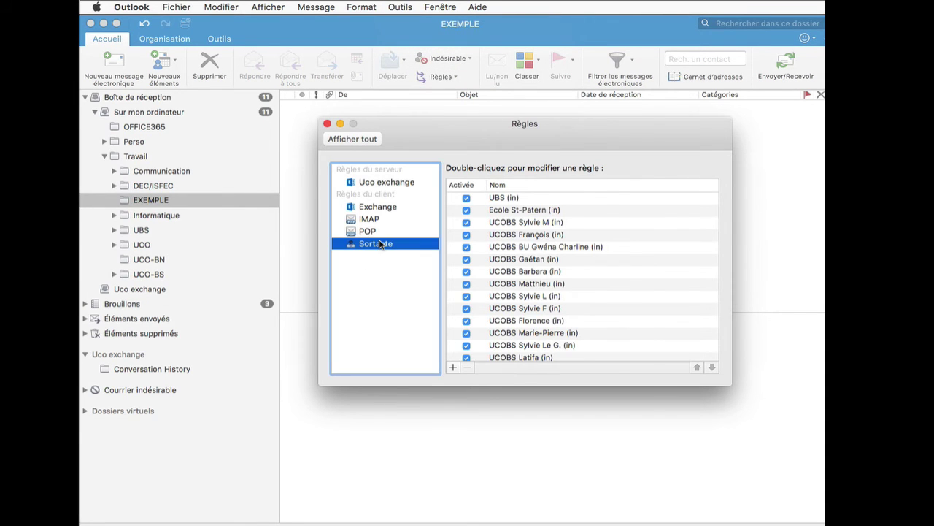
{"action": "left_click", "coordinate": [452, 368]}
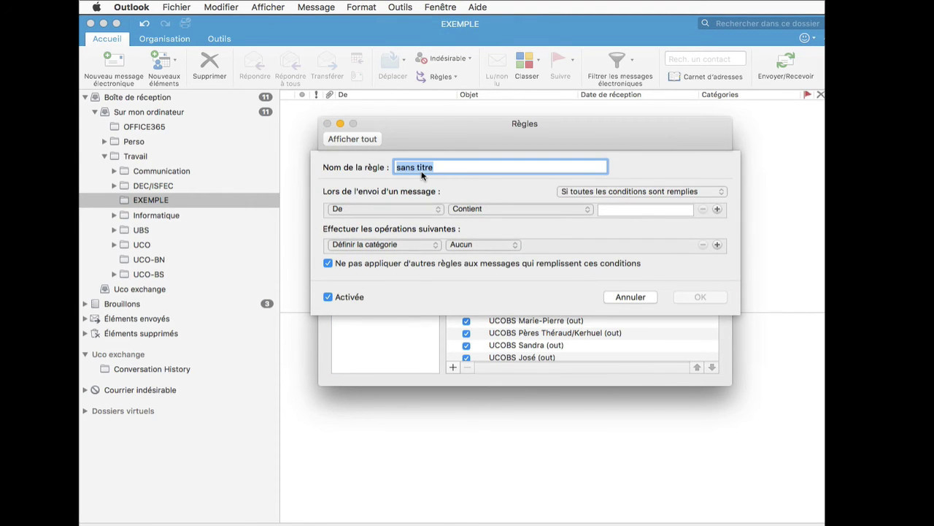
{"action": "type", "text": "EXEE"}
{"action": "key", "text": "BackSpace"}
{"action": "type", "text": "MPLE (out)"}
Set the condition to Tout destinataire (champ À) contains the example address
{"action": "left_click", "coordinate": [394, 209]}
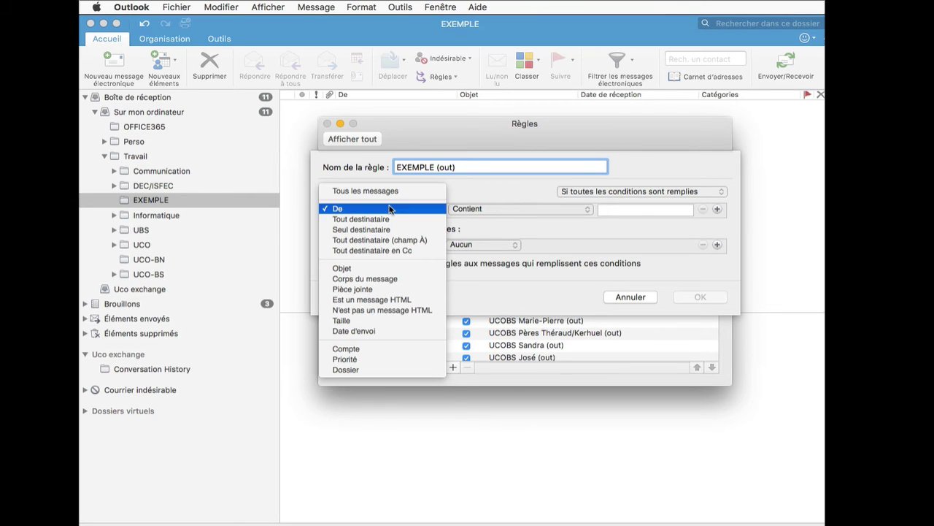
{"action": "left_click", "coordinate": [337, 239]}
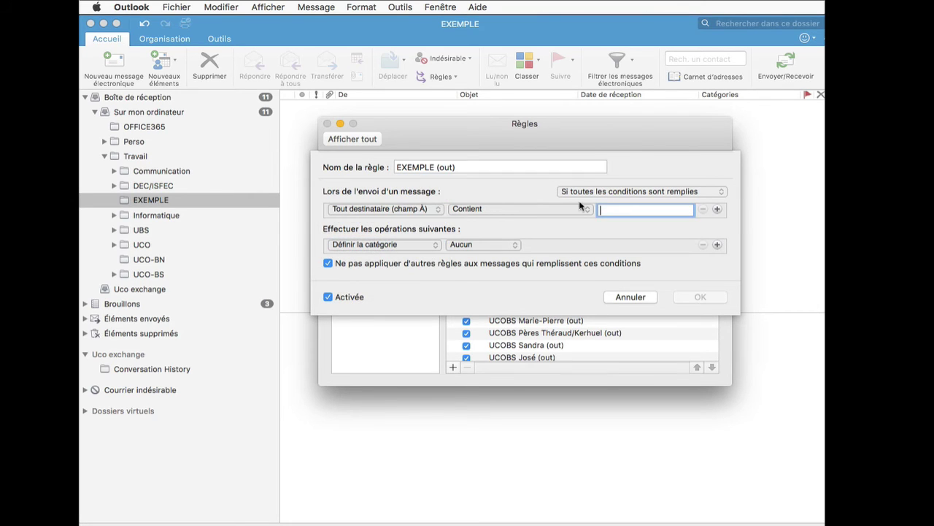
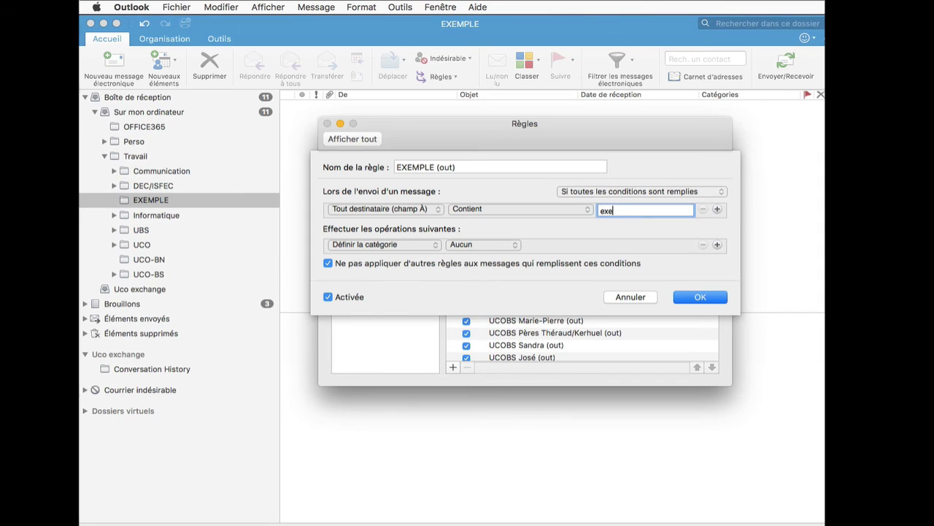
{"action": "left_click", "coordinate": [370, 244]}
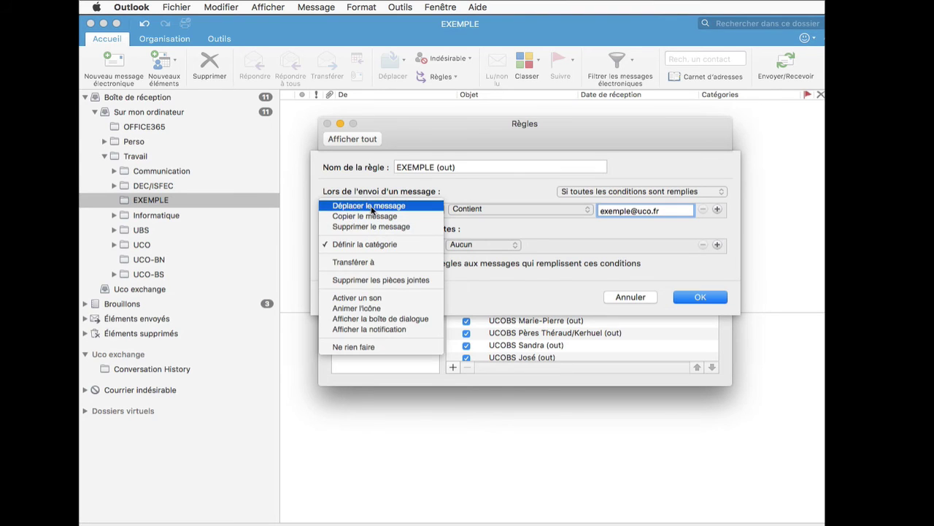
Give EXEMPLE (out) actions to move mail to EXEMPLE and set Green category, save, and close Règles
{"action": "left_click", "coordinate": [369, 205]}
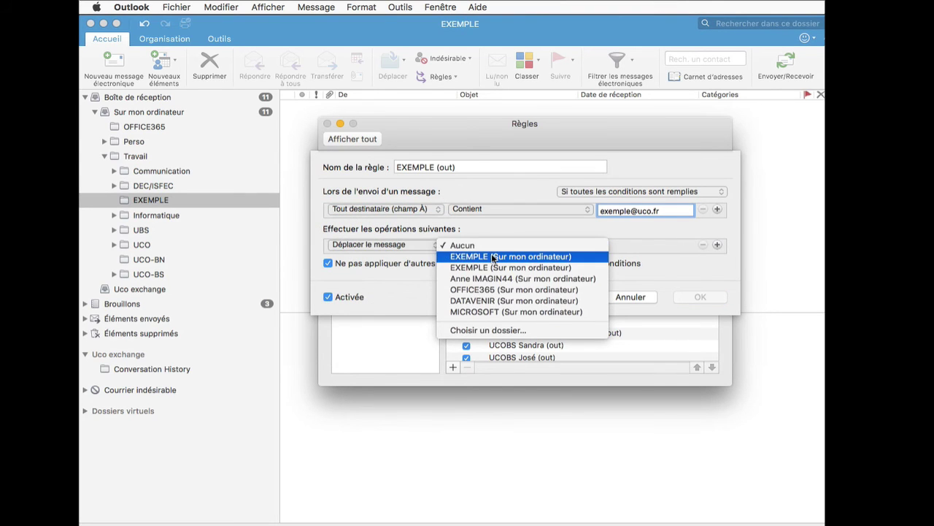
{"action": "left_click", "coordinate": [492, 254]}
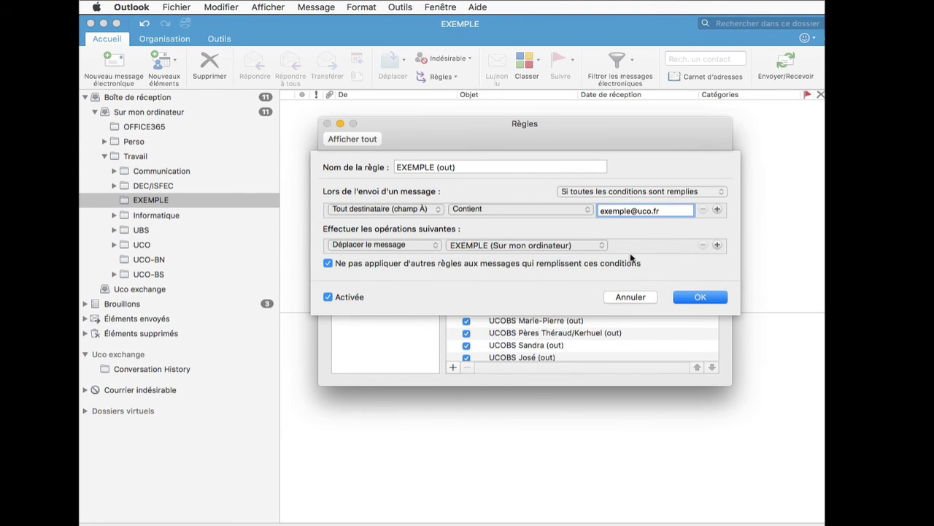
{"action": "left_click", "coordinate": [716, 245]}
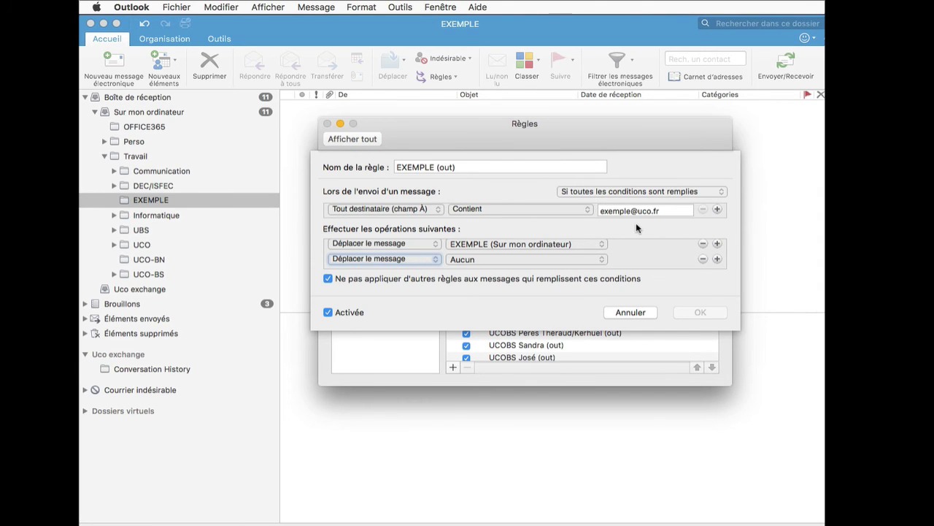
{"action": "left_click", "coordinate": [432, 258]}
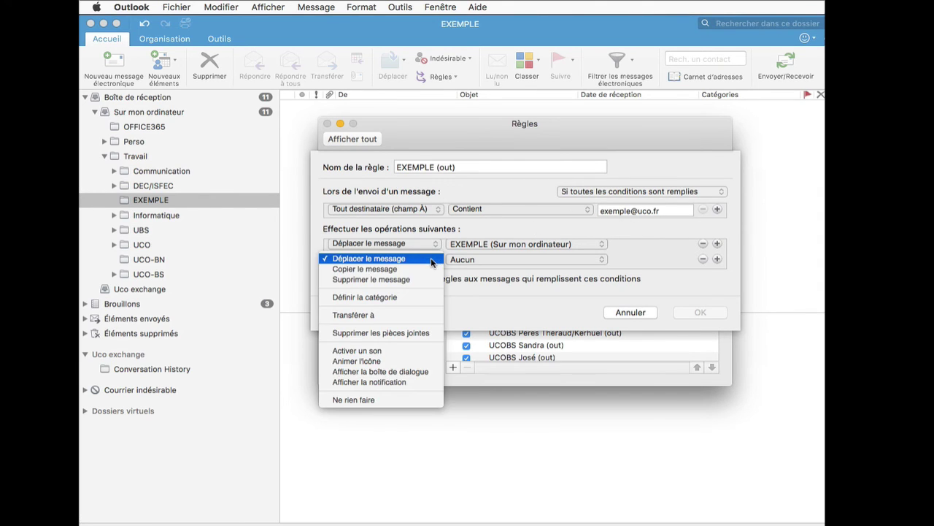
{"action": "left_click", "coordinate": [398, 298]}
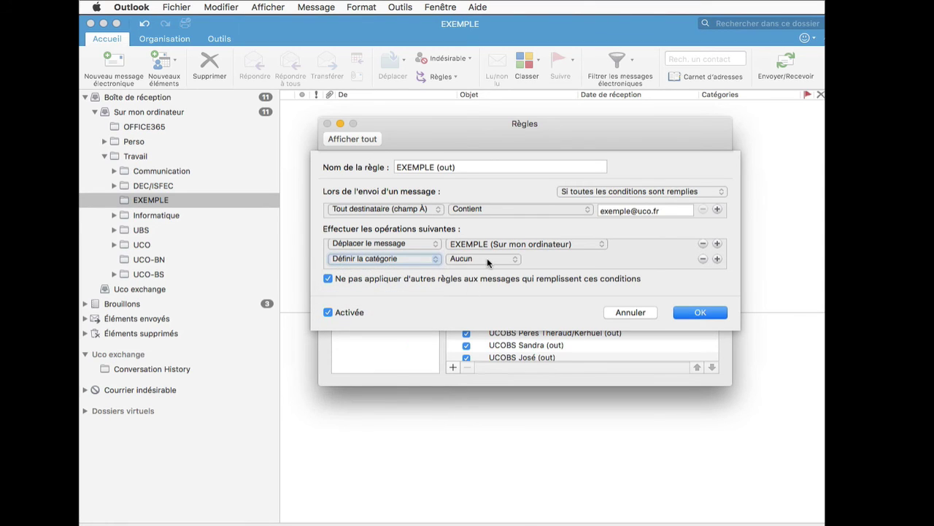
{"action": "left_click", "coordinate": [486, 258]}
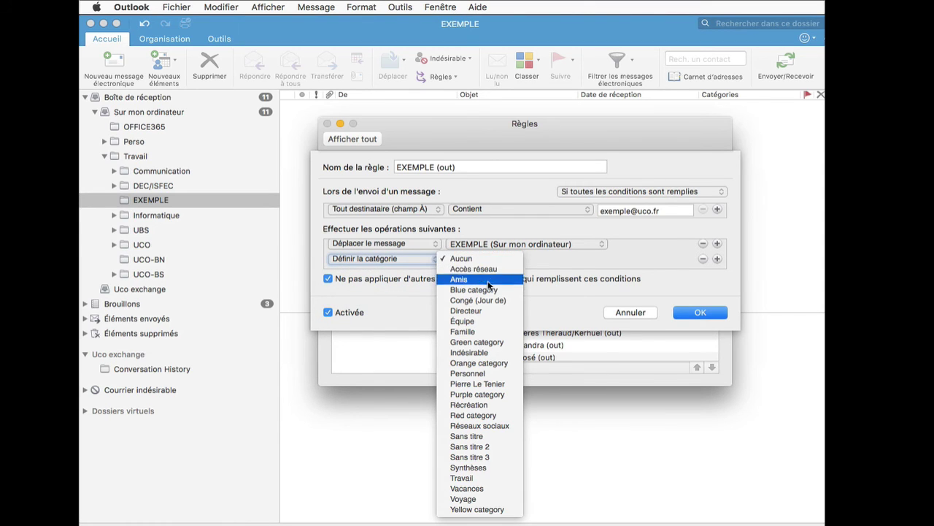
{"action": "left_click", "coordinate": [476, 341]}
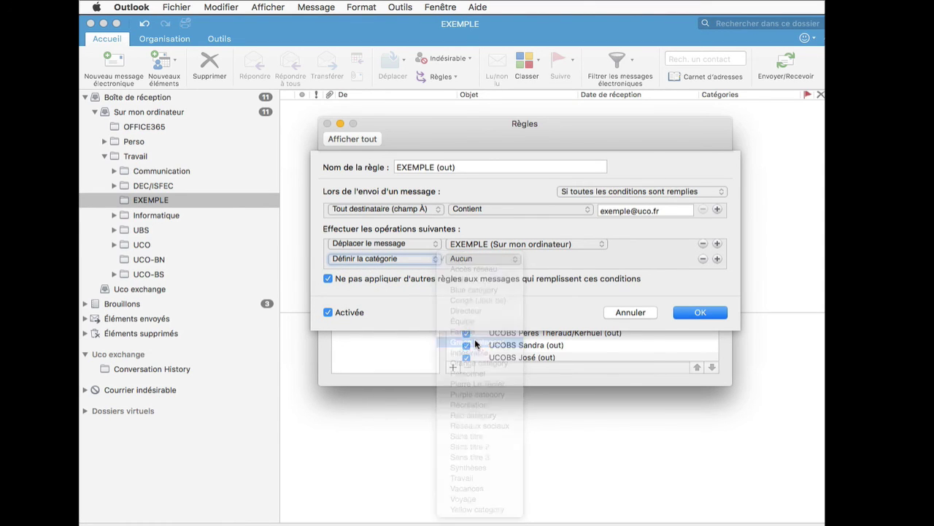
{"action": "left_click", "coordinate": [690, 311]}
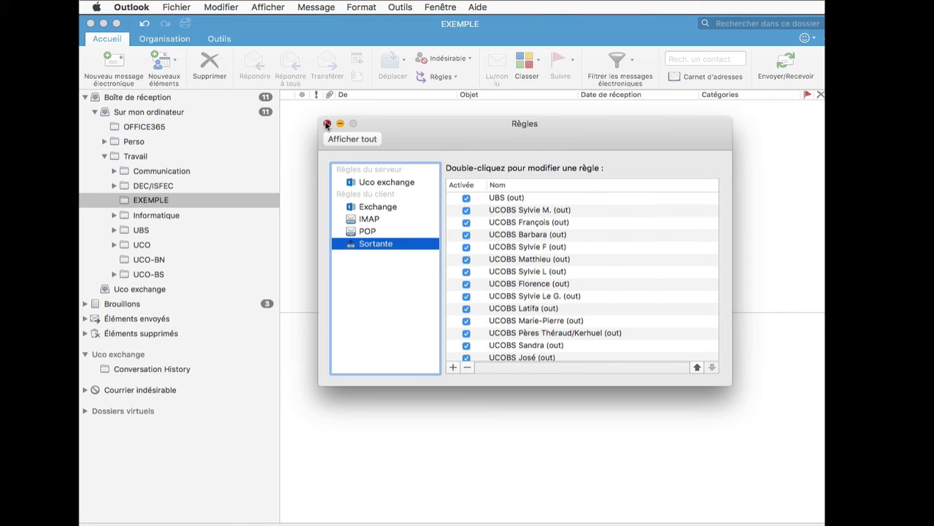
{"action": "left_click", "coordinate": [326, 124]}
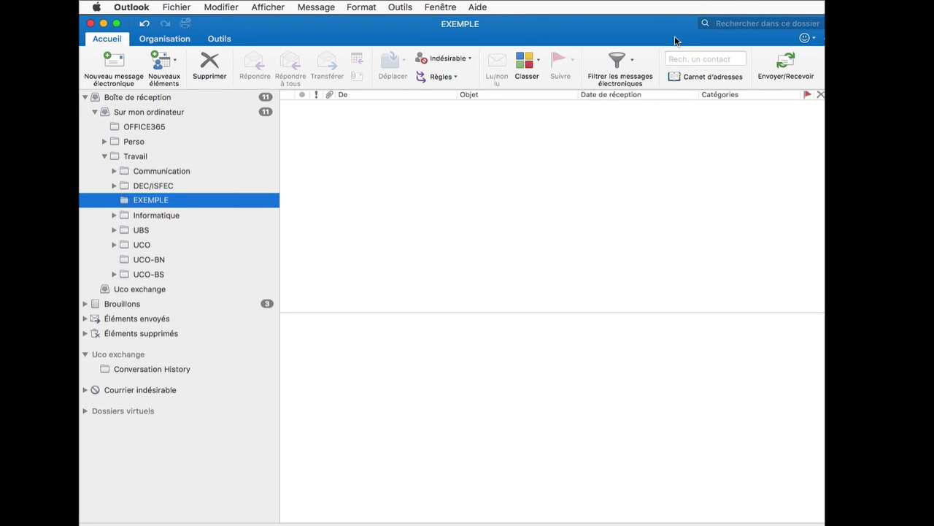
Send a message with subject 'Test' to the example address, then select it in the EXEMPLE folder
{"action": "left_click", "coordinate": [114, 65]}
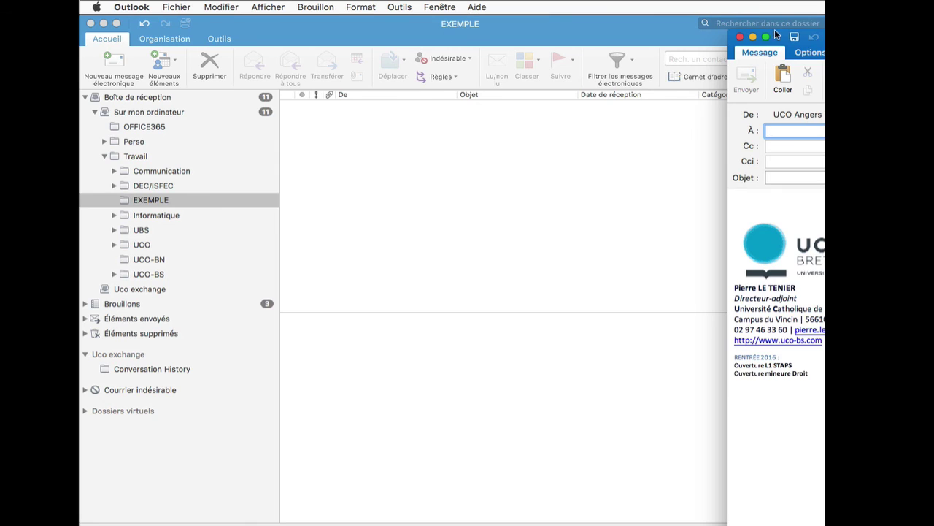
{"action": "left_click_drag", "start_coordinate": [775, 35], "coordinate": [230, 37]}
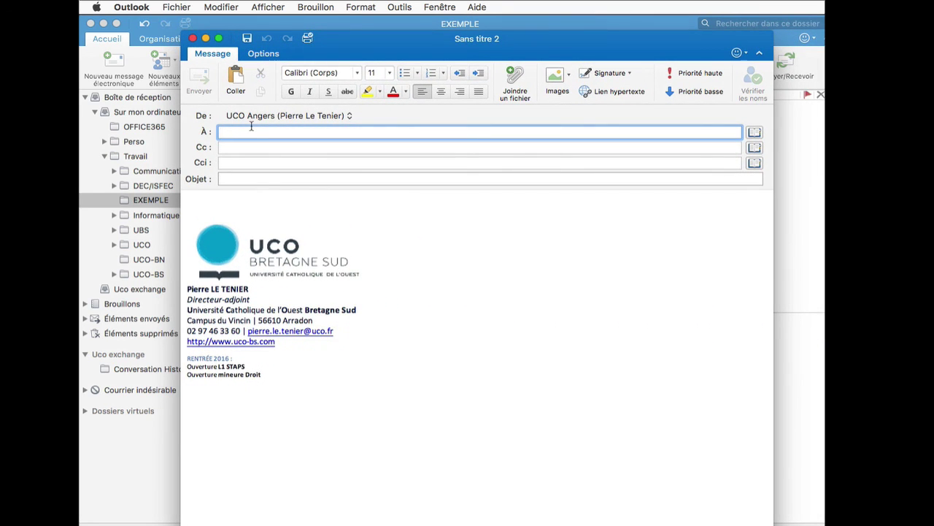
{"action": "left_click", "coordinate": [277, 176]}
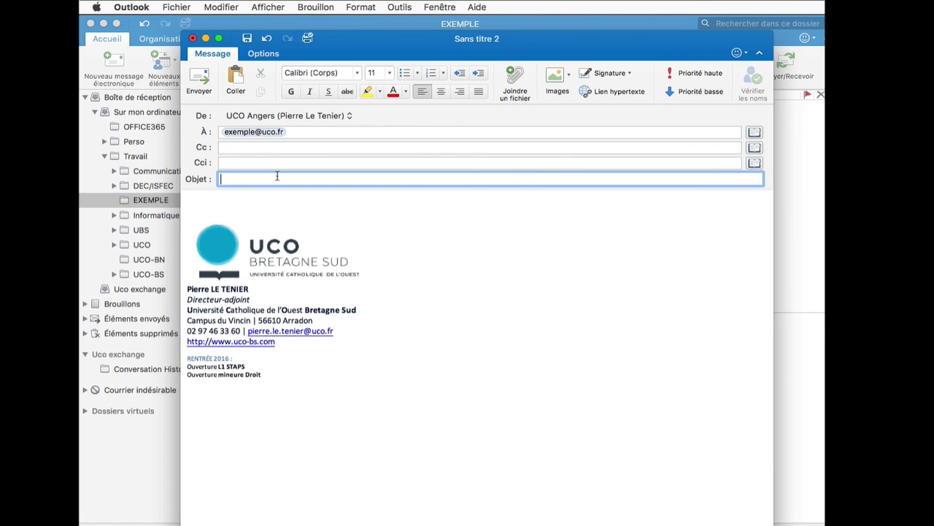
{"action": "type", "text": "Test"}
{"action": "left_click", "coordinate": [245, 198]}
{"action": "type", "text": "Tes"}
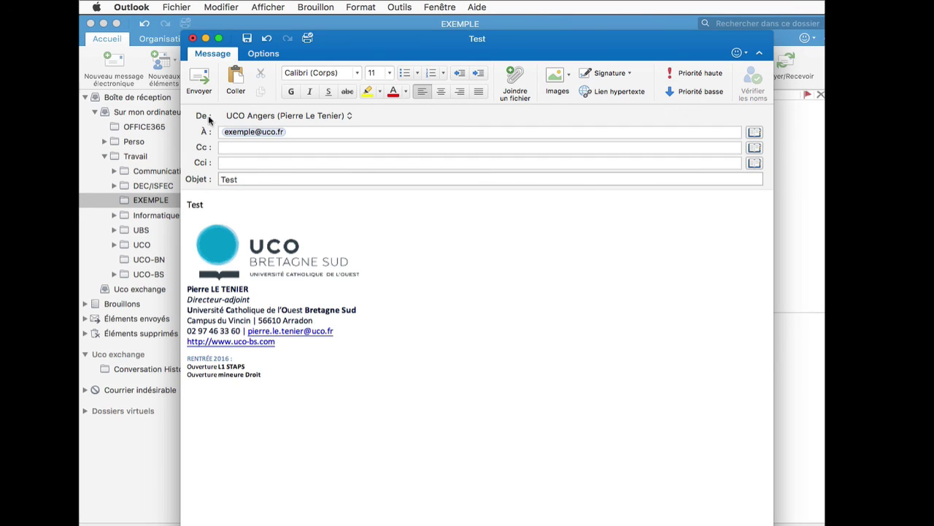
{"action": "left_click", "coordinate": [196, 81]}
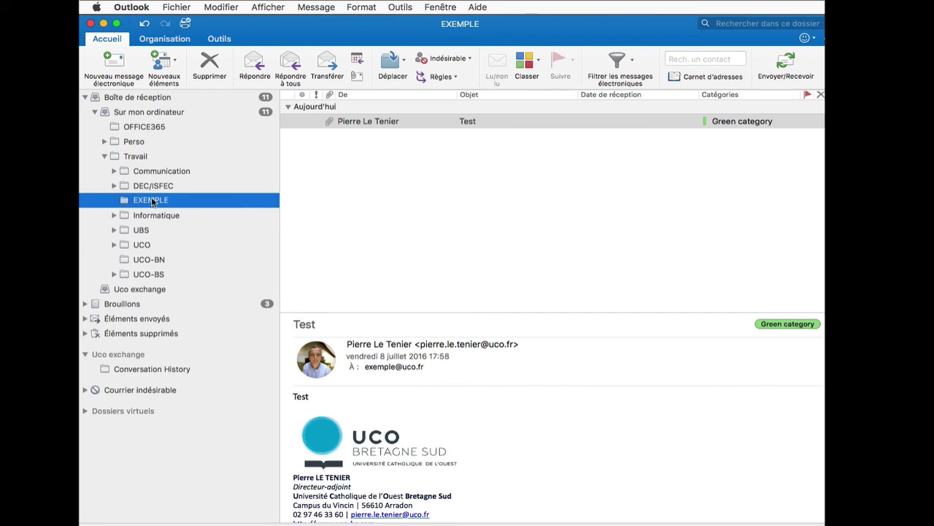
{"action": "left_click", "coordinate": [368, 121]}
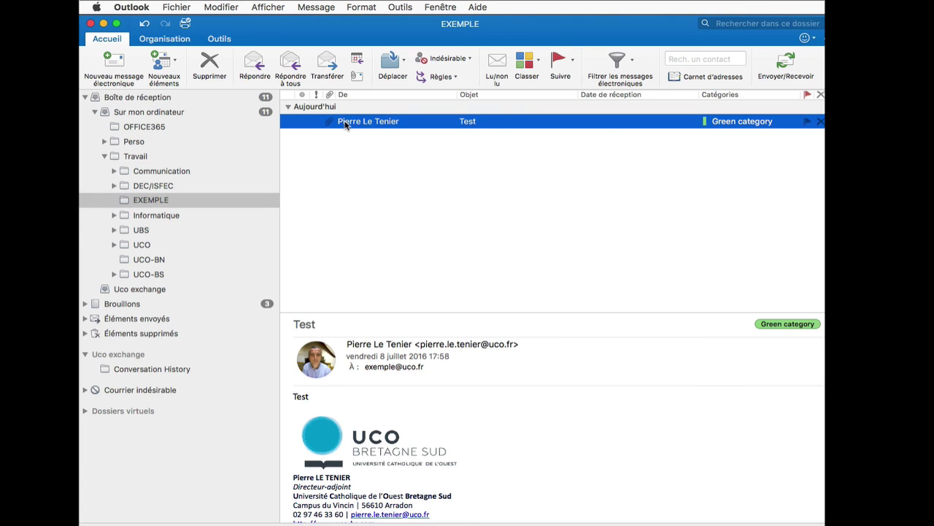